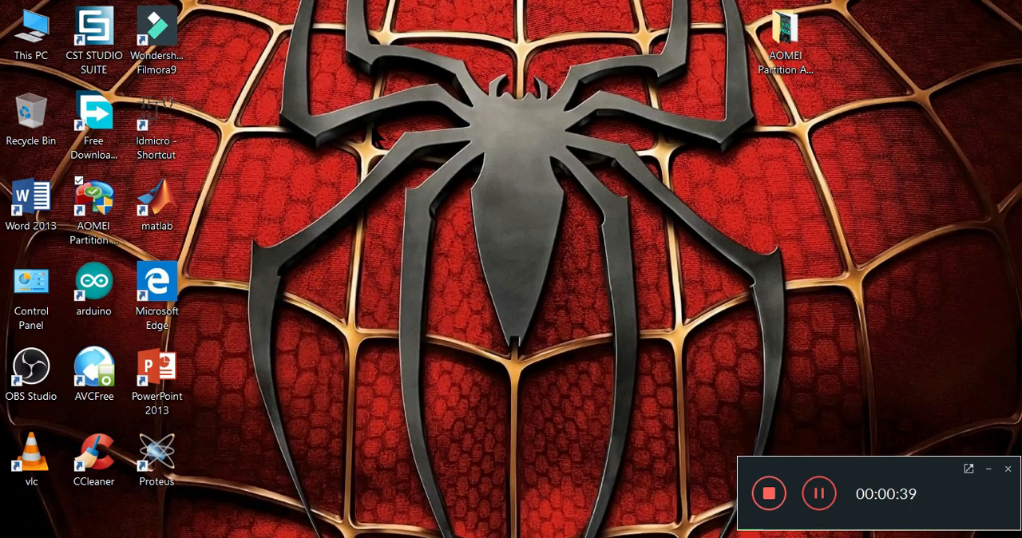
- Open Computer Management from This PC, show Disk Management, and maximize its window
click(38, 48)
double_click(38, 48)
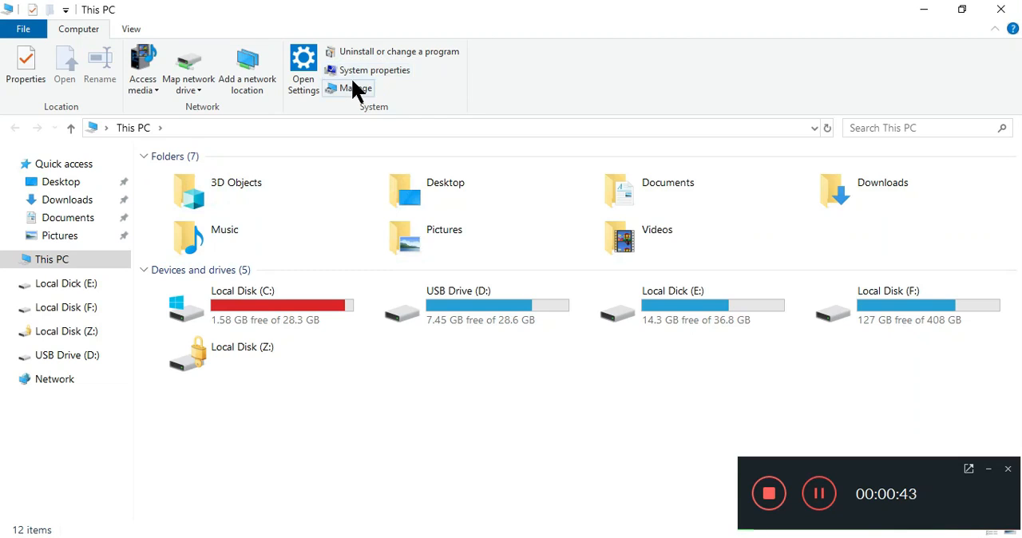
click(352, 81)
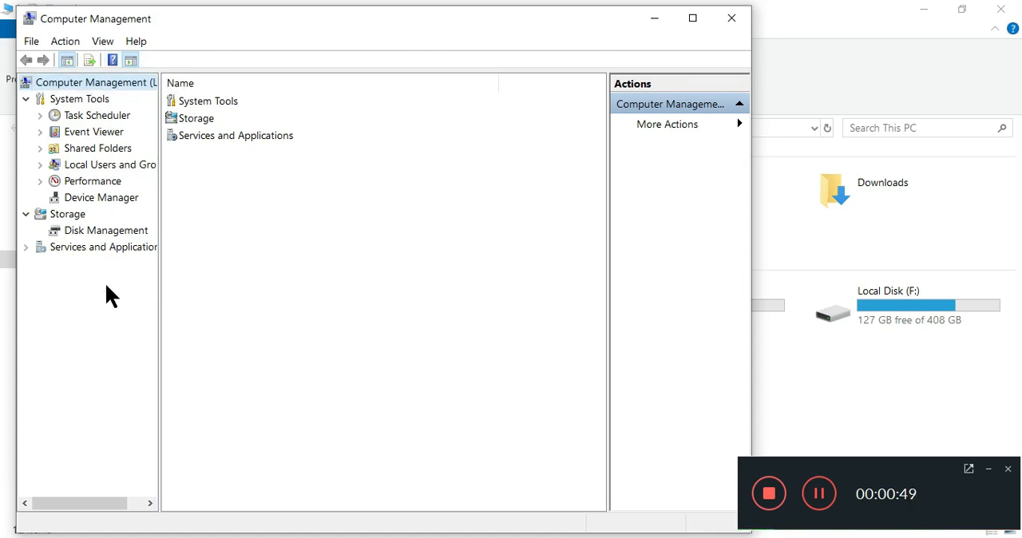
click(67, 233)
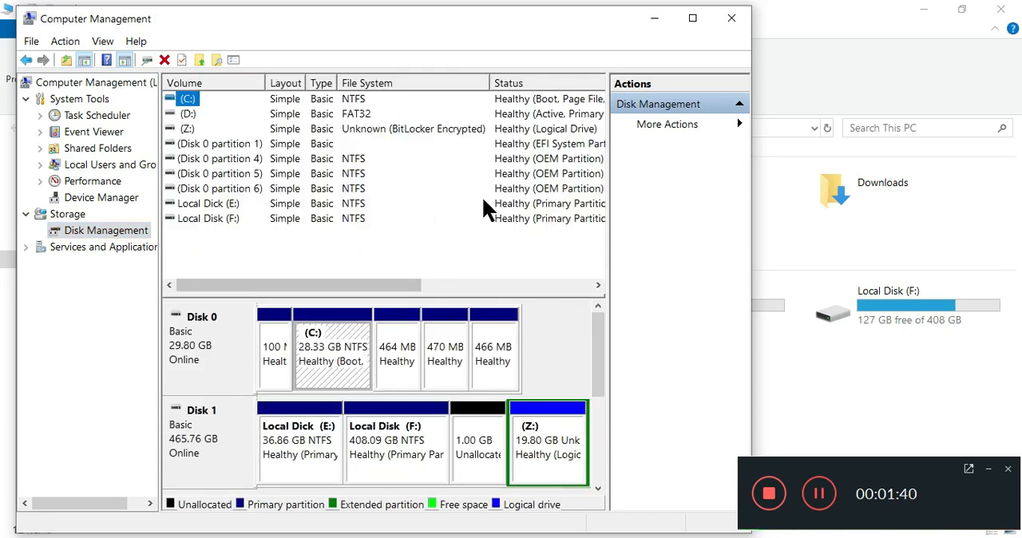
click(693, 18)
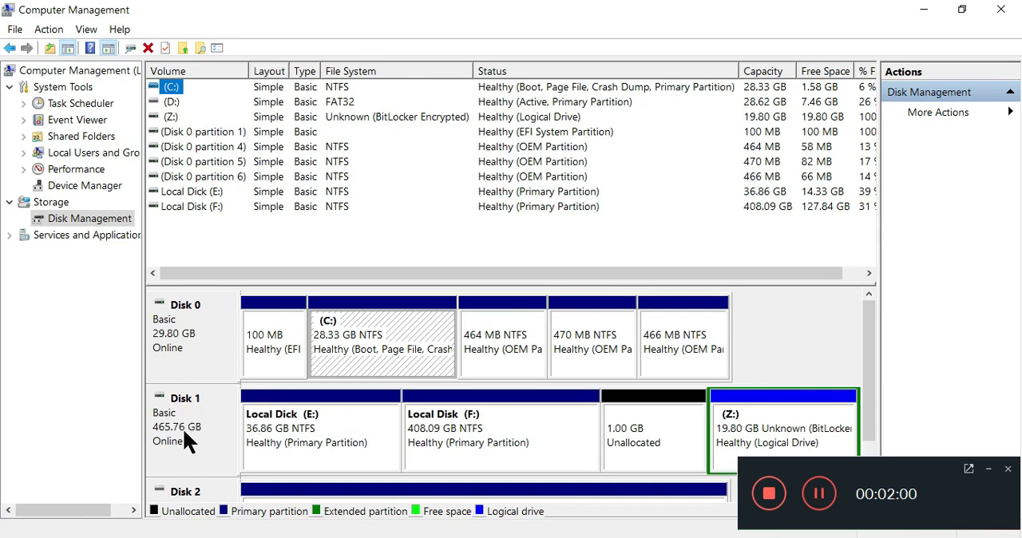
- Examine the partitions on all disks and the volume operations offered for F: and E: on Disk 1
scroll(185, 433, down, 2)
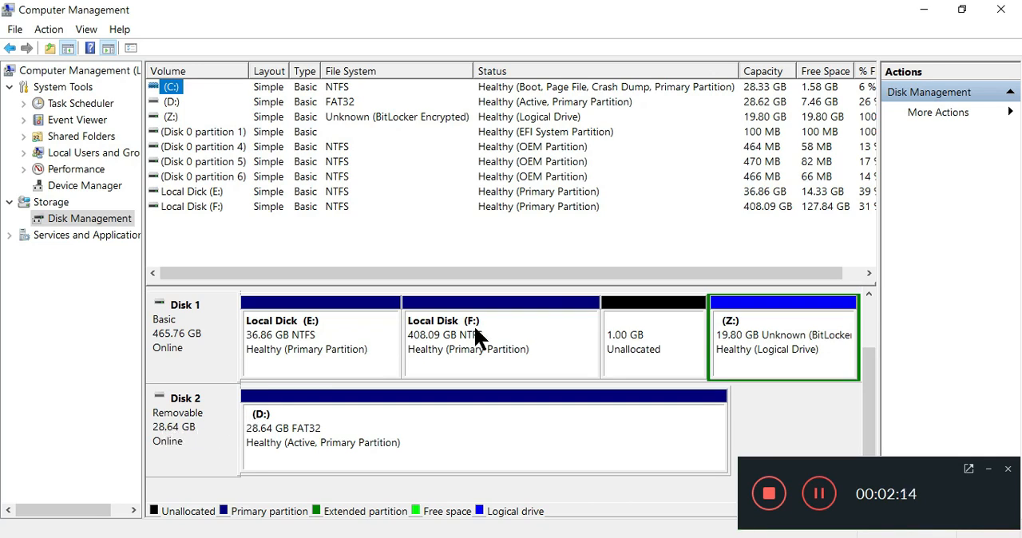
scroll(475, 330, up, 1)
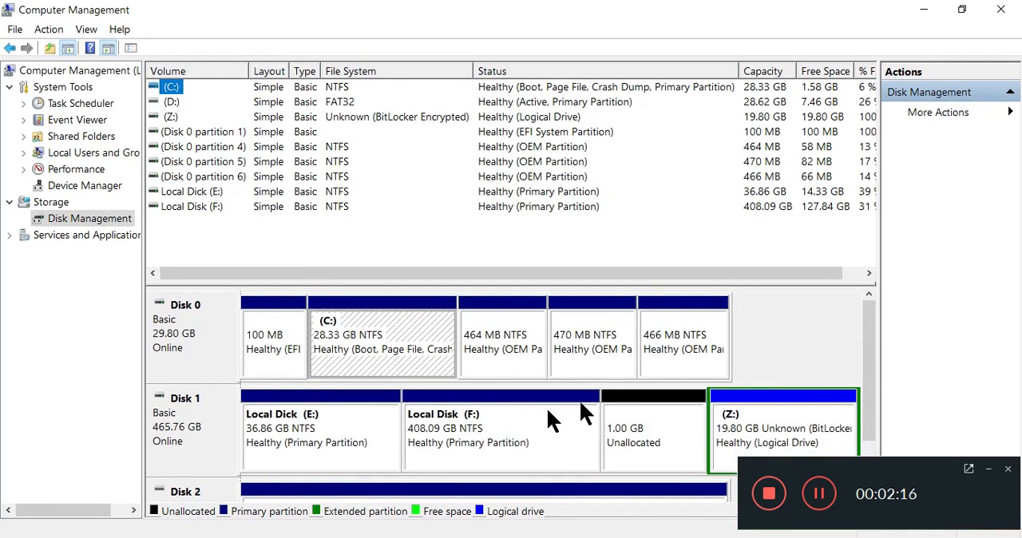
right_click(494, 402)
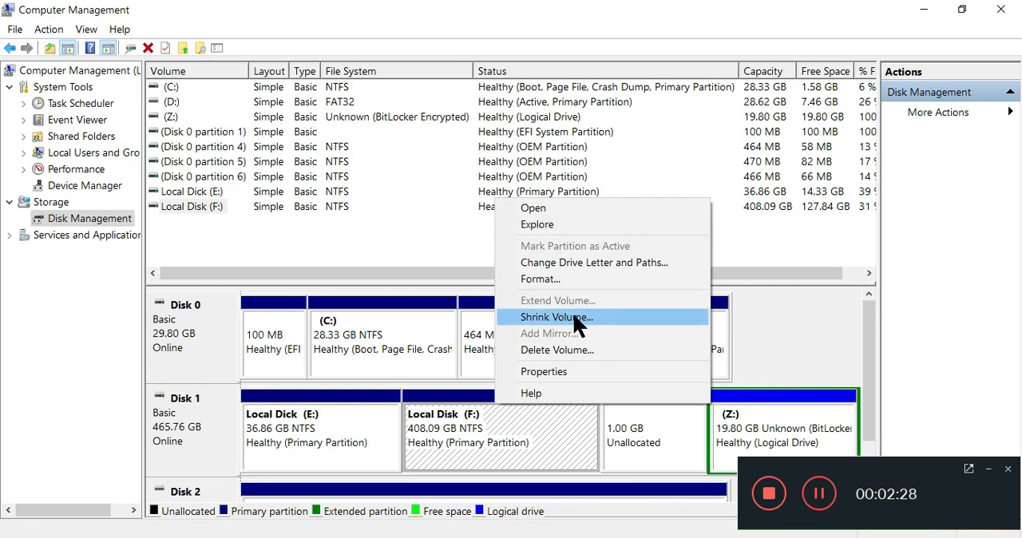
click(763, 366)
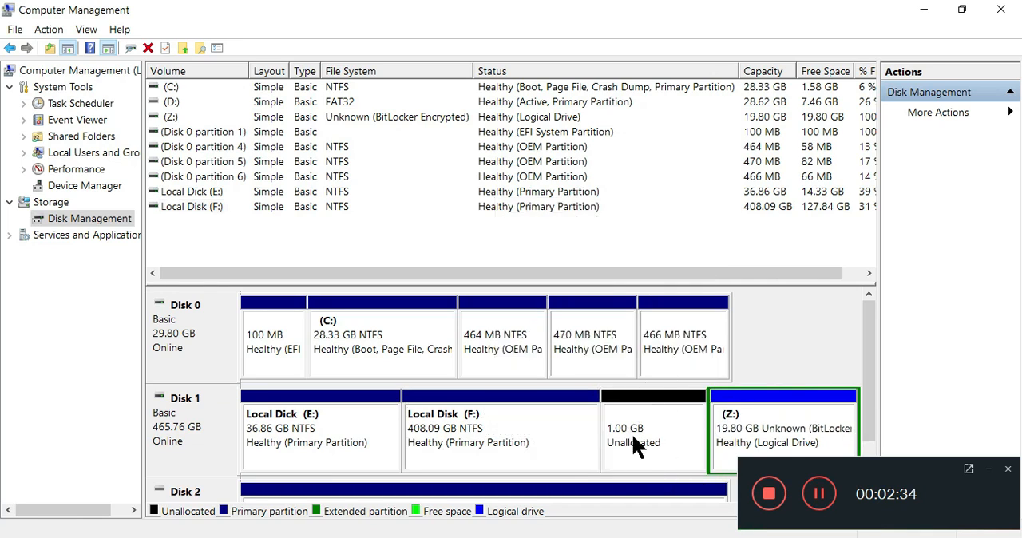
right_click(491, 431)
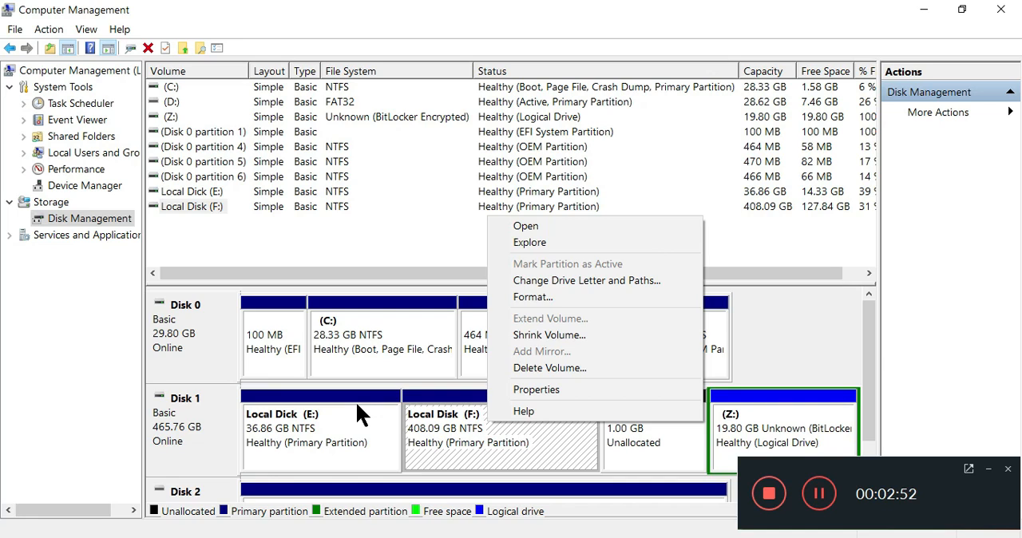
click(311, 423)
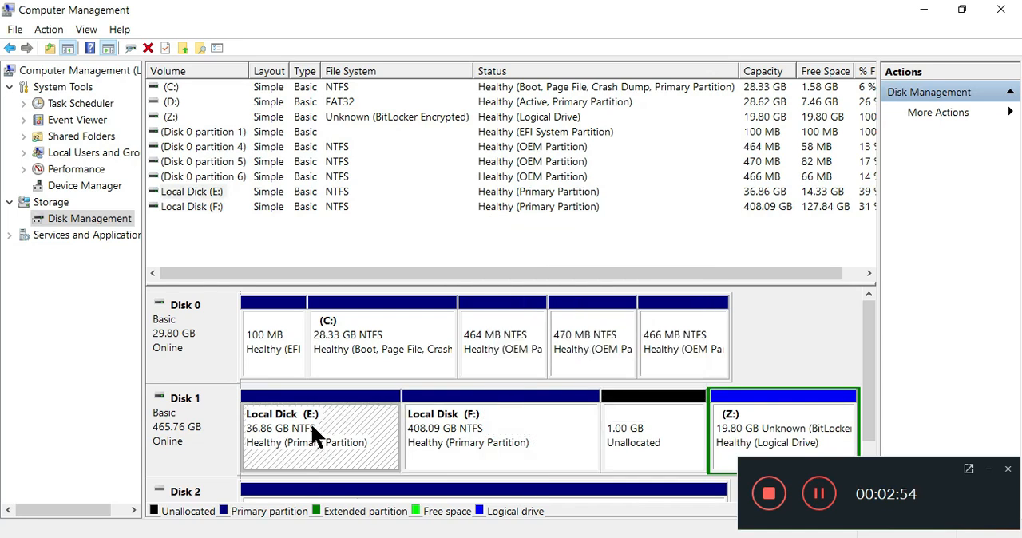
right_click(311, 423)
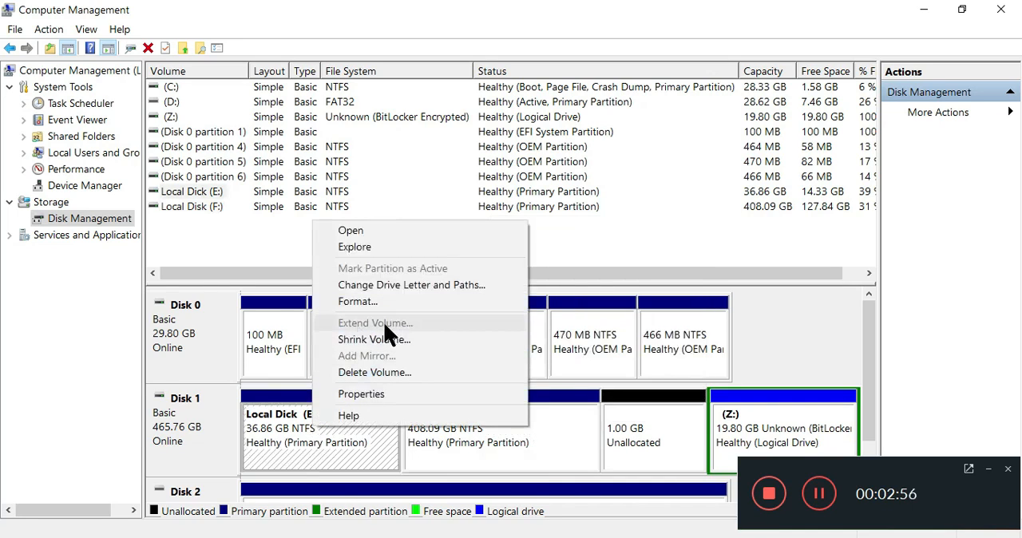
right_click(566, 416)
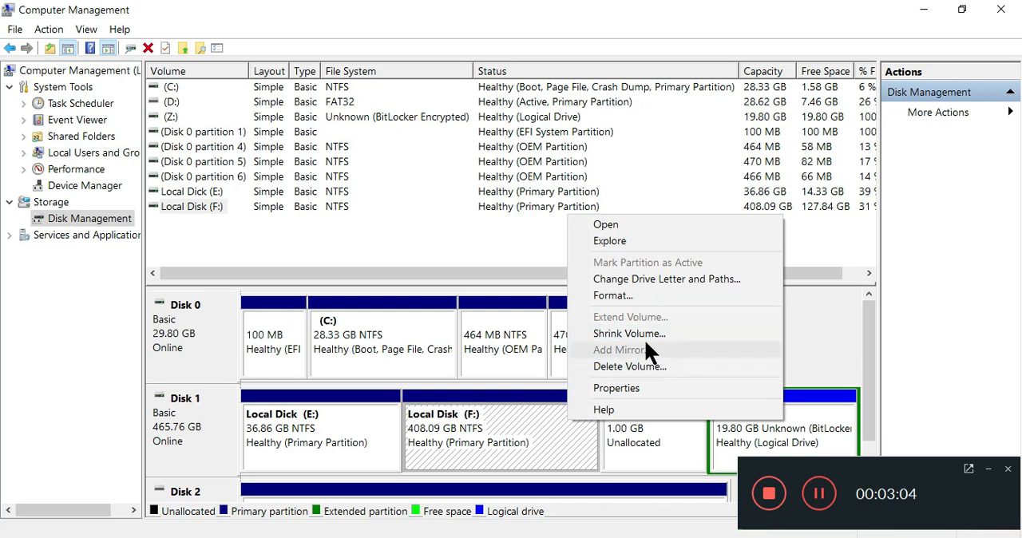
- Start a new simple volume in Disk 1's unallocated space with size 1023 MB and drive letter G
click(643, 455)
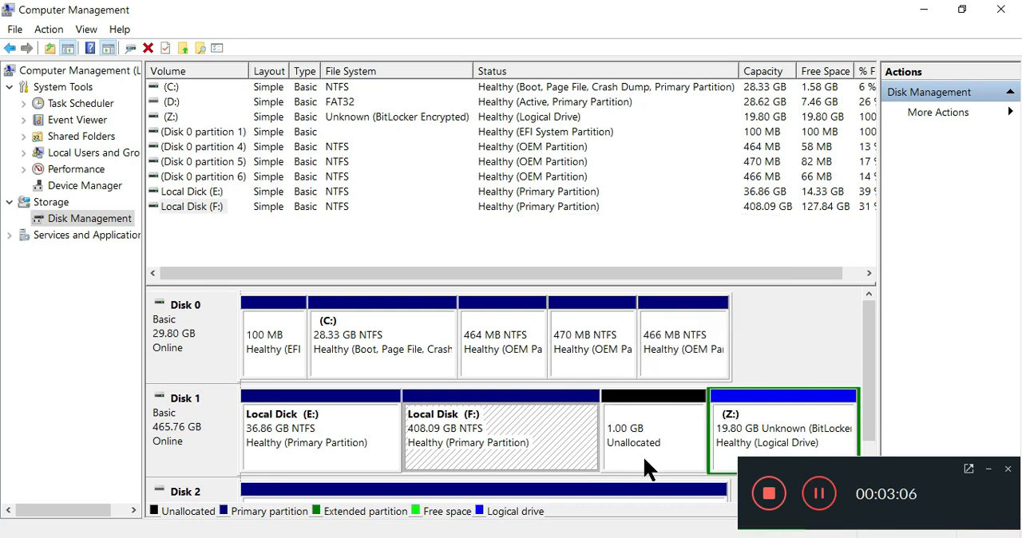
right_click(643, 456)
click(709, 344)
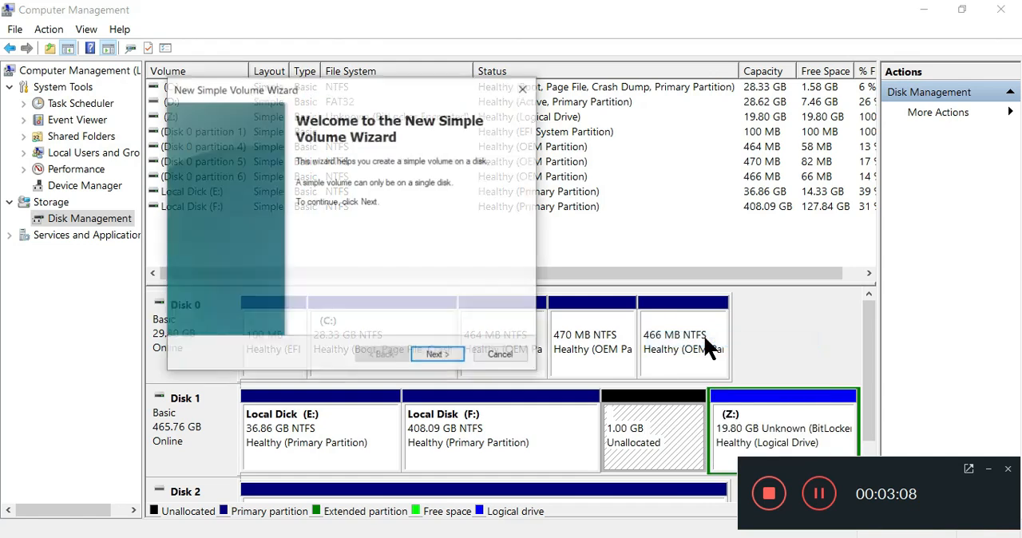
click(439, 351)
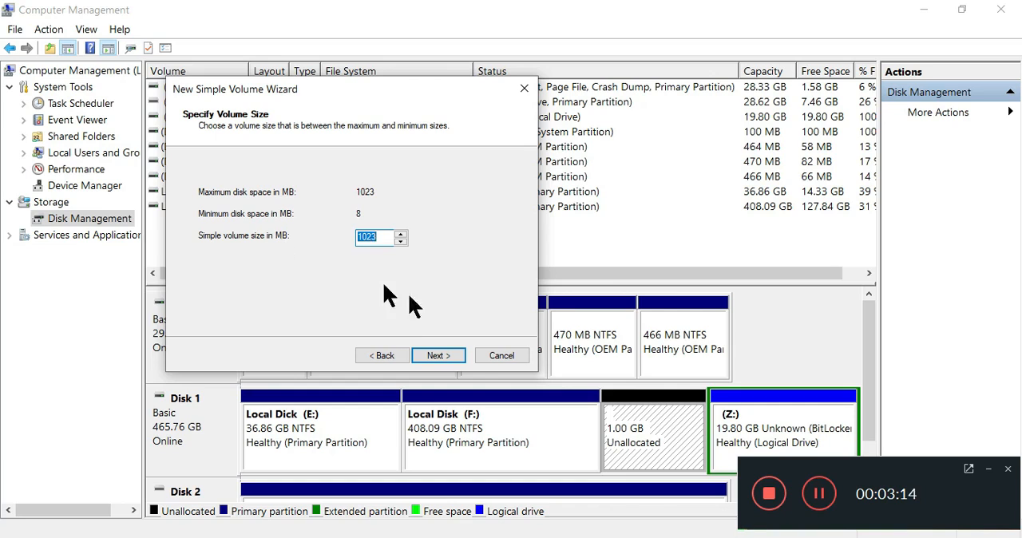
click(439, 356)
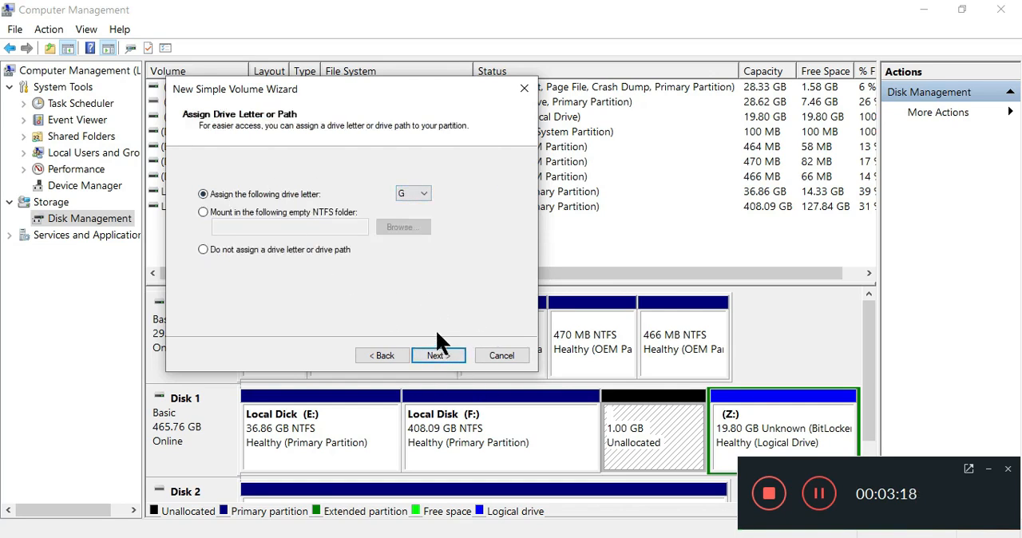
click(444, 355)
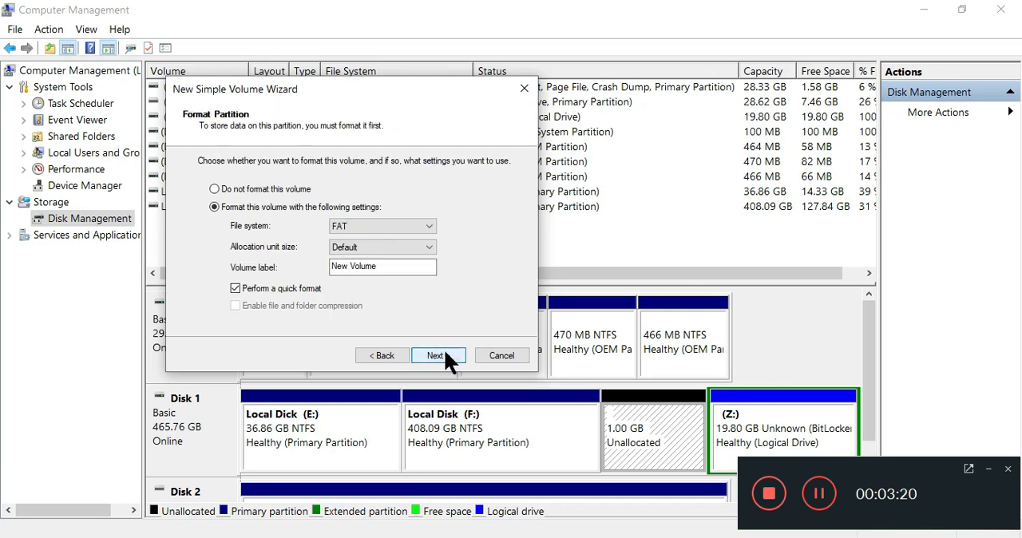
- Choose NTFS as the new volume's file system and complete the wizard to create it
click(376, 227)
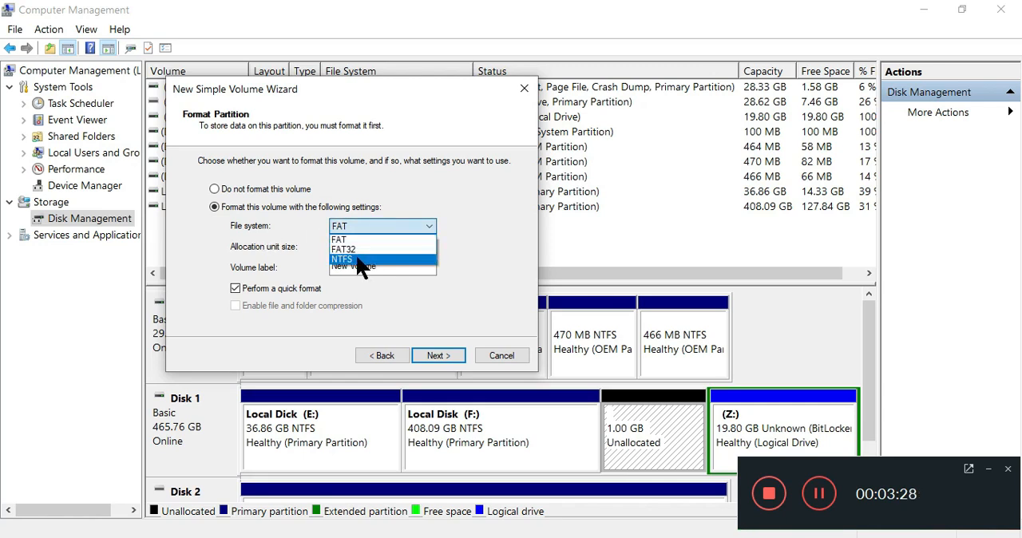
click(350, 258)
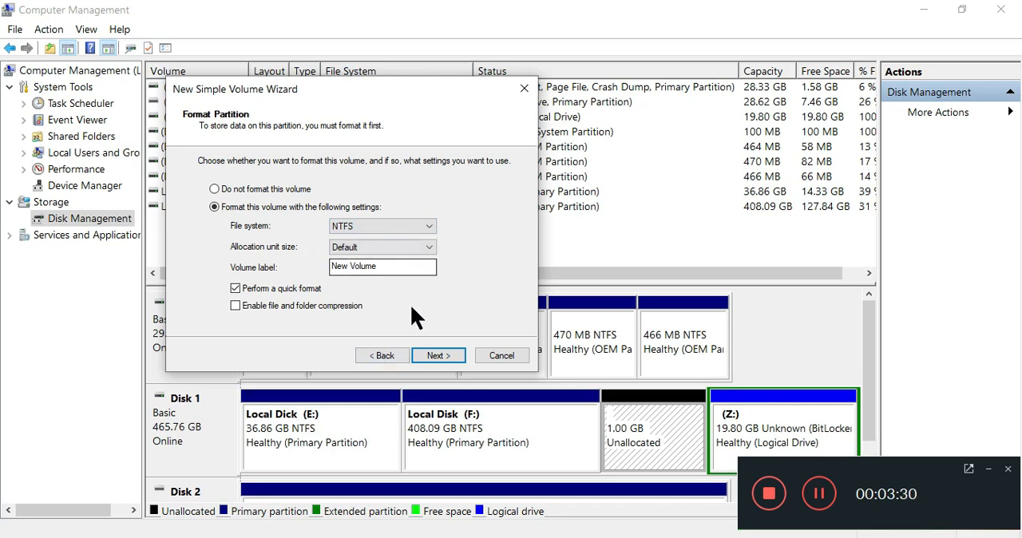
click(451, 353)
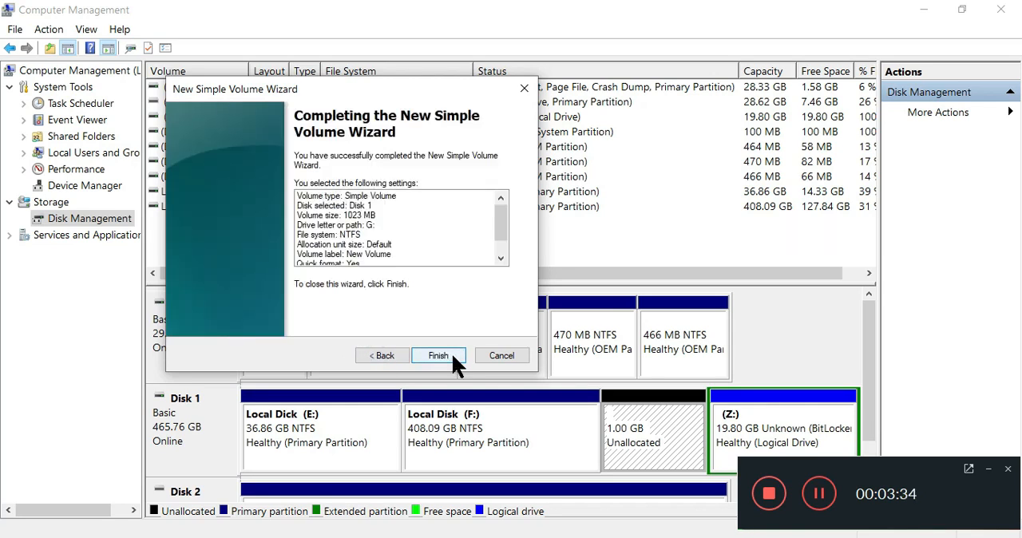
click(452, 357)
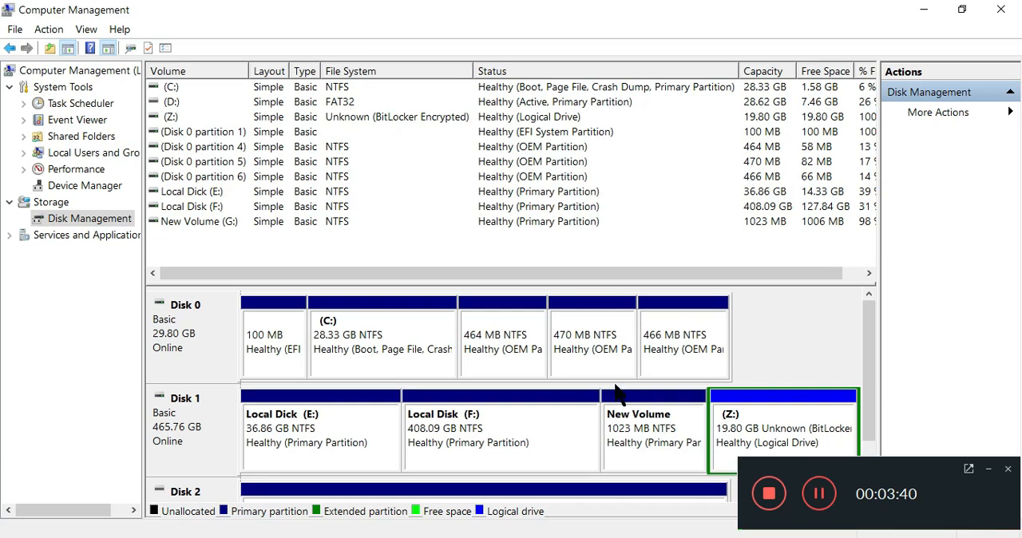
- Close Computer Management, check the contents of New Volume (G:) in This PC, and close File Explorer
click(1013, 8)
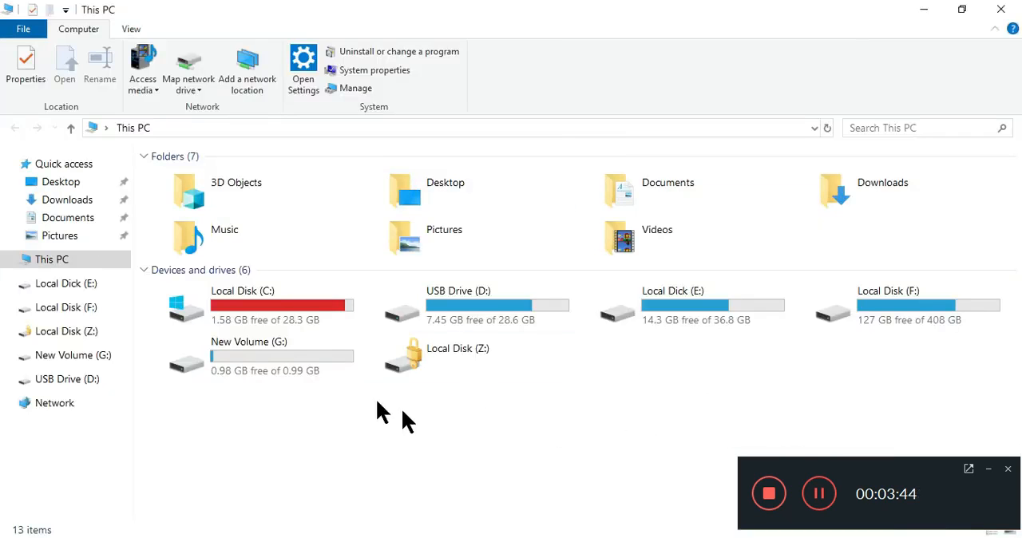
double_click(256, 364)
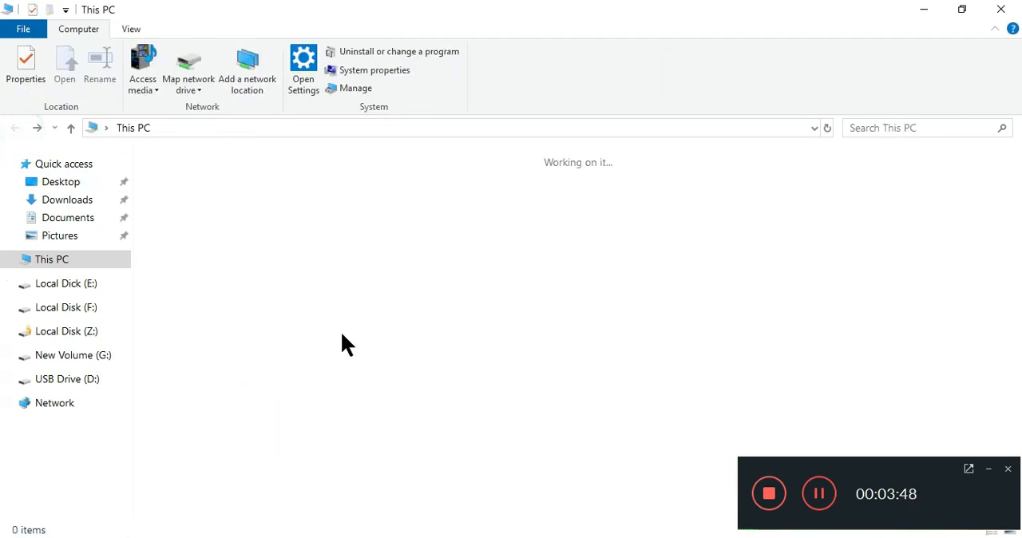
click(1013, 6)
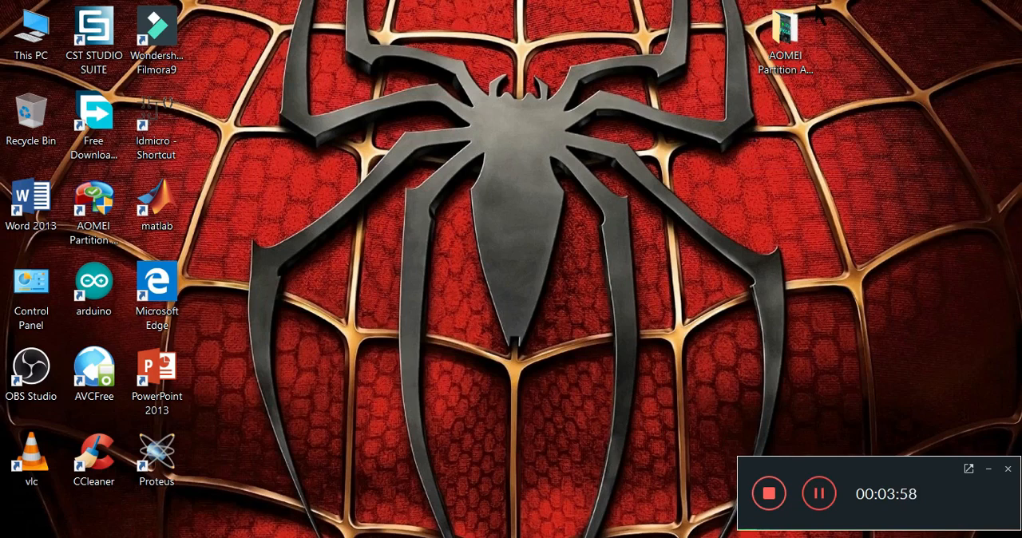
- Look into the AOMEI Partition Assistant folder on the desktop, then launch AOMEI Partition Assistant and select the C: partition
double_click(793, 44)
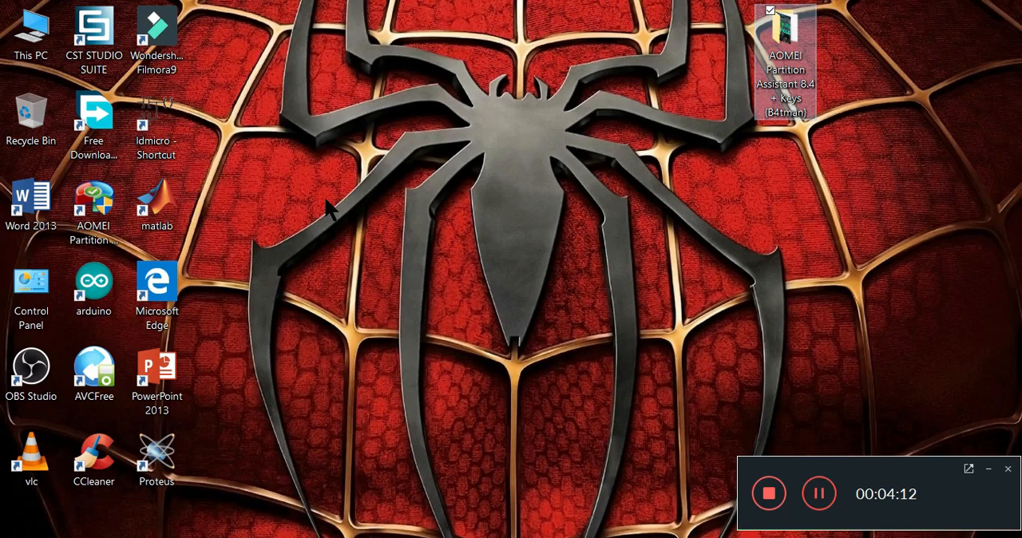
click(111, 197)
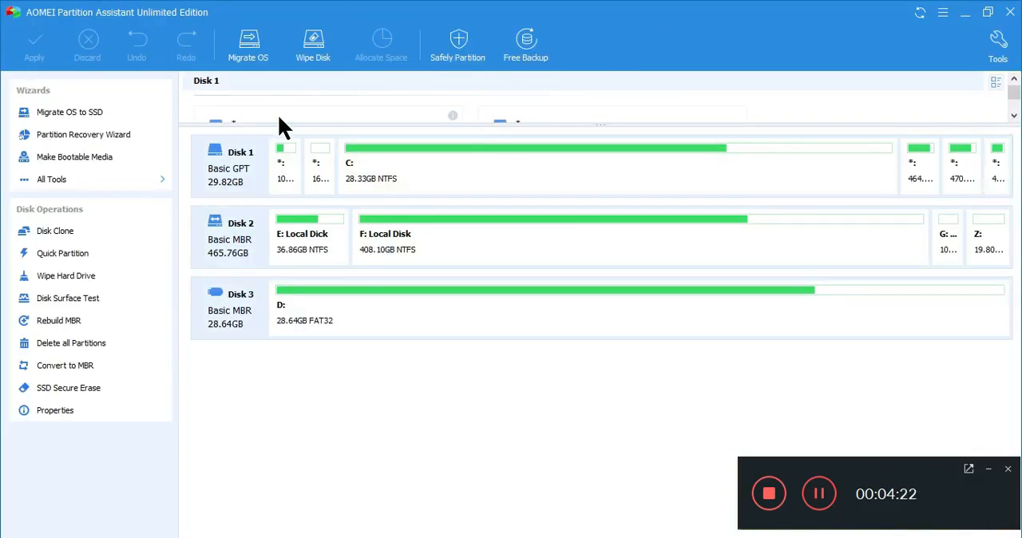
click(510, 177)
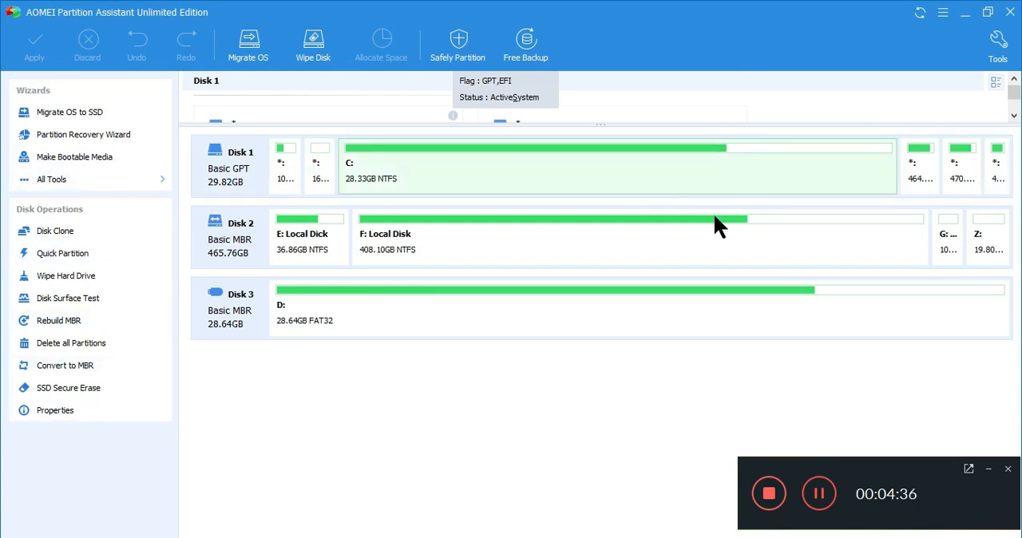
- Delete the G: partition on Disk 2 with the quick option that does not wipe data
click(956, 225)
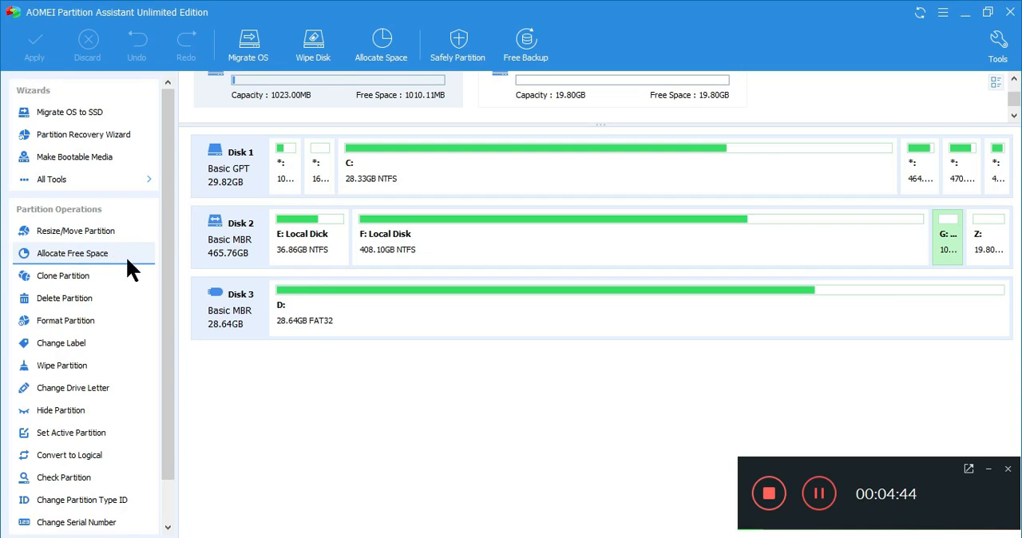
drag(170, 190, 167, 283)
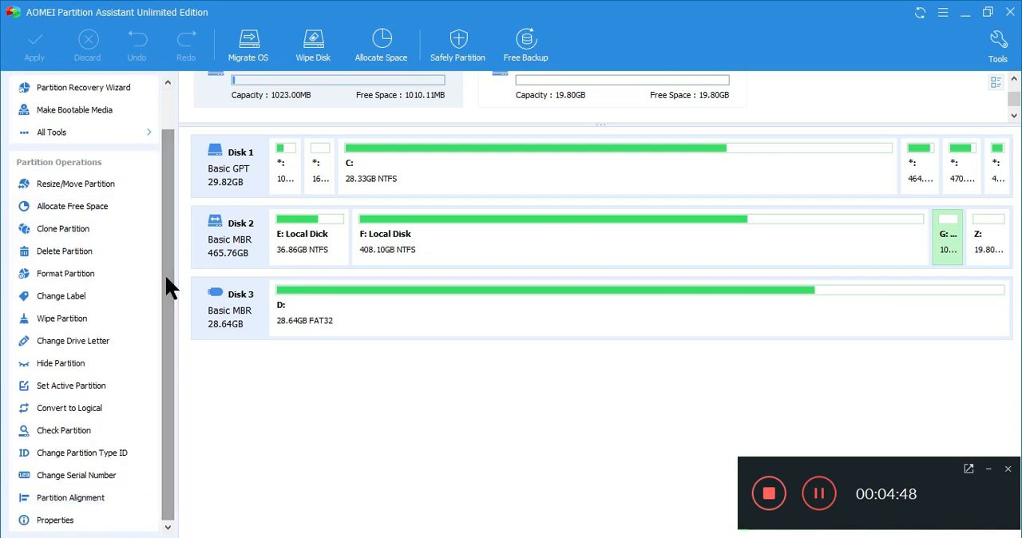
click(71, 250)
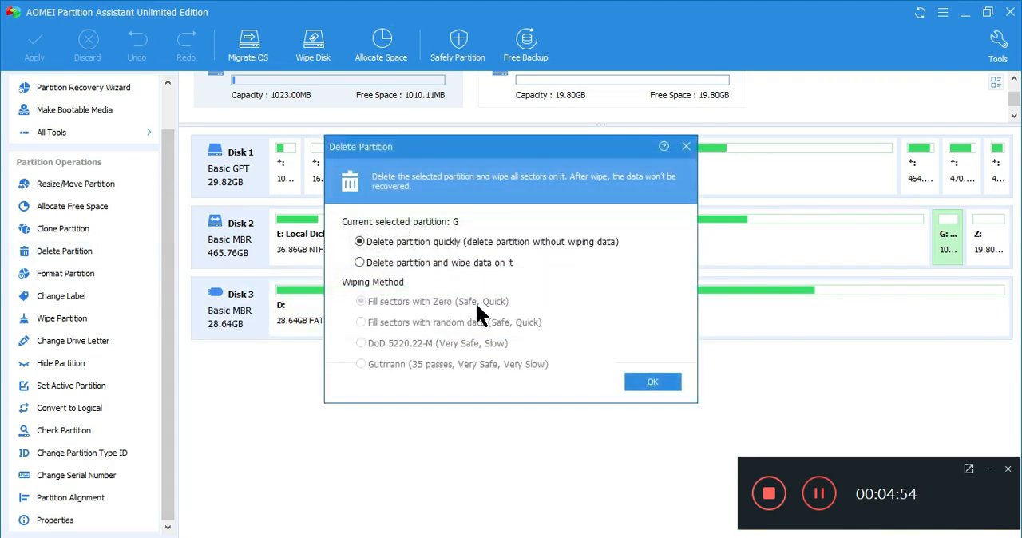
click(672, 380)
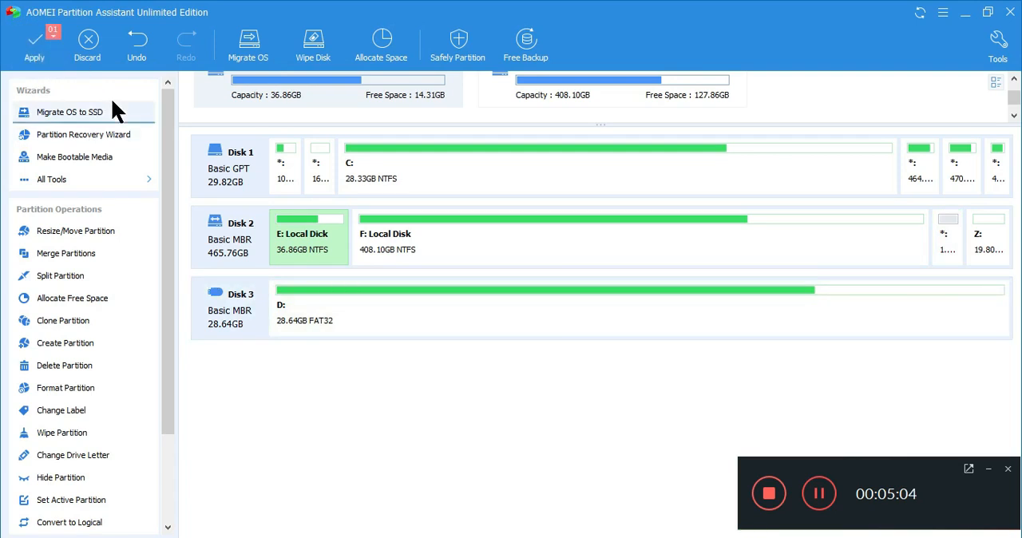
drag(166, 144, 164, 155)
click(580, 246)
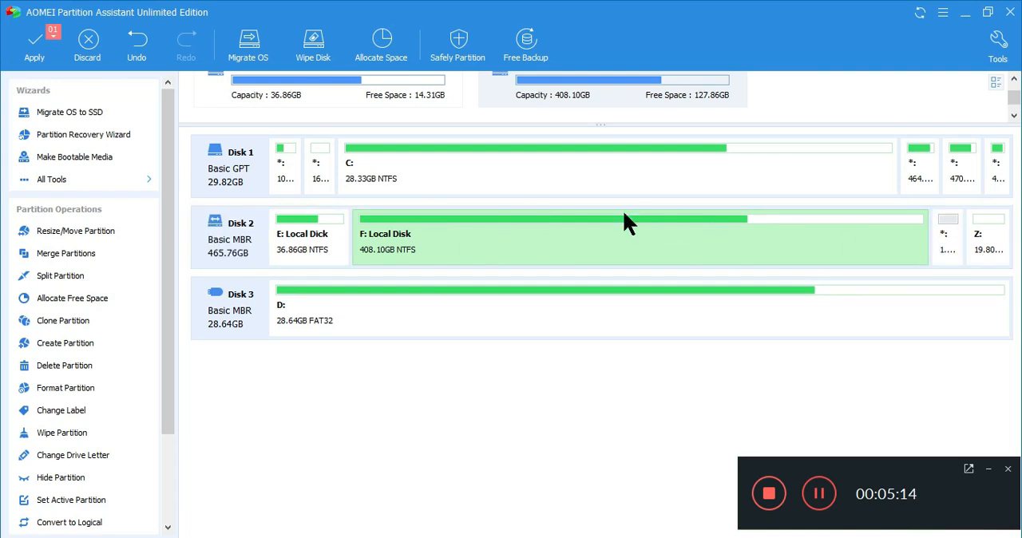
click(87, 299)
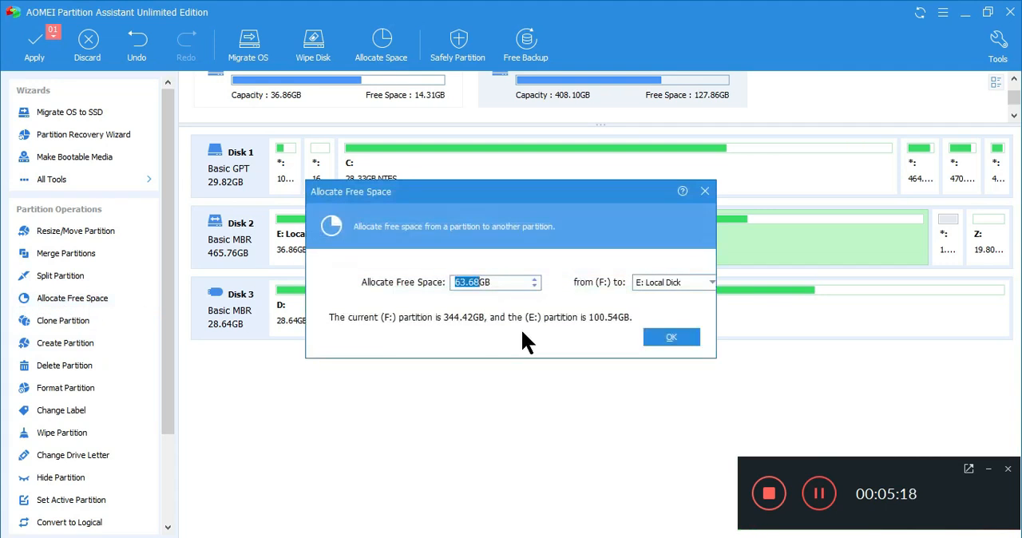
click(704, 191)
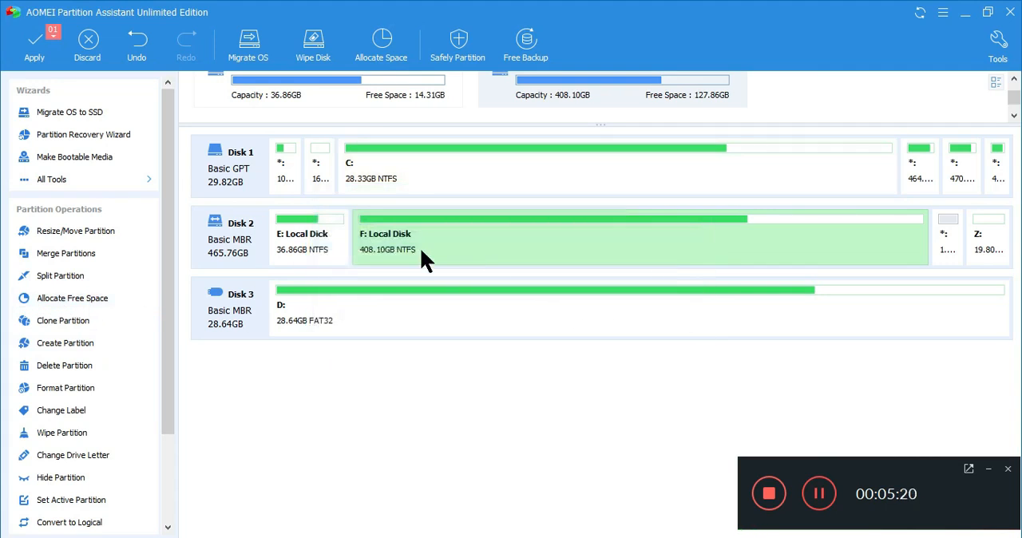
- Merge the 1 GB unallocated space on Disk 2 into the F: Local Disk partition
right_click(504, 229)
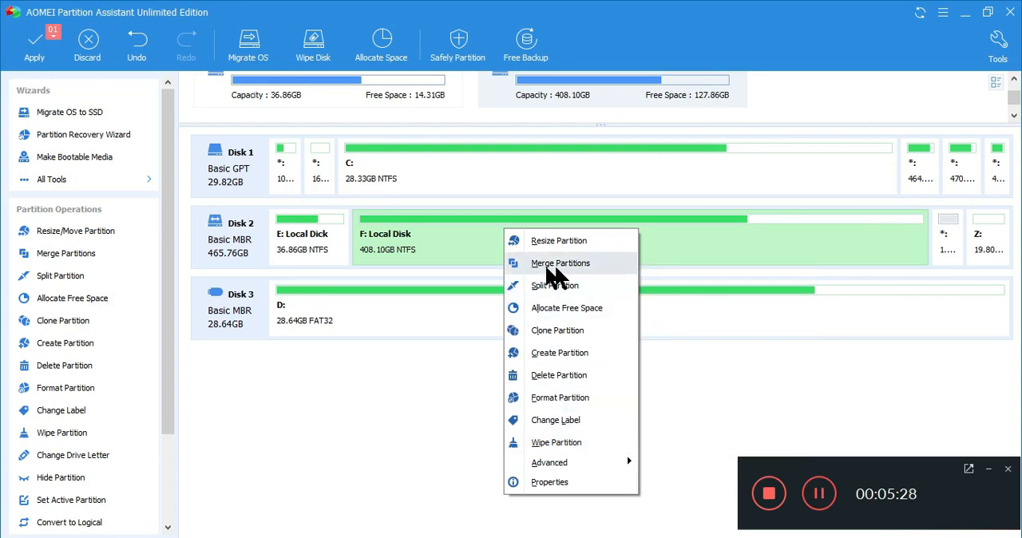
click(572, 267)
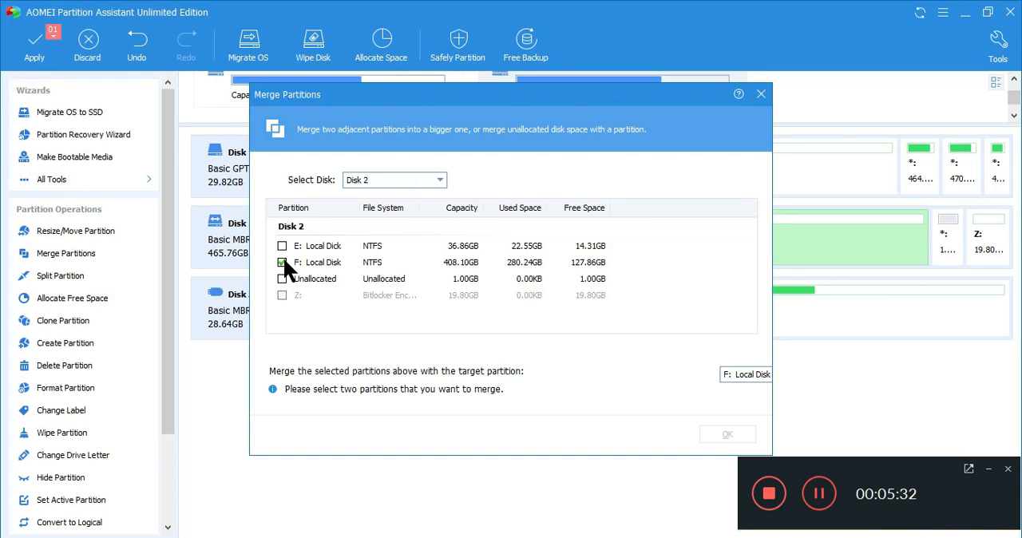
click(282, 279)
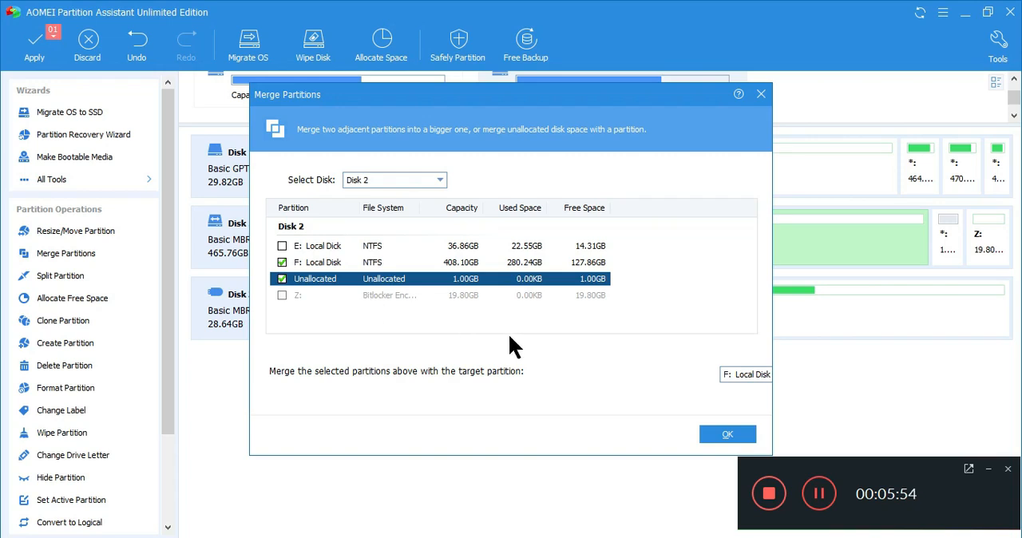
click(728, 434)
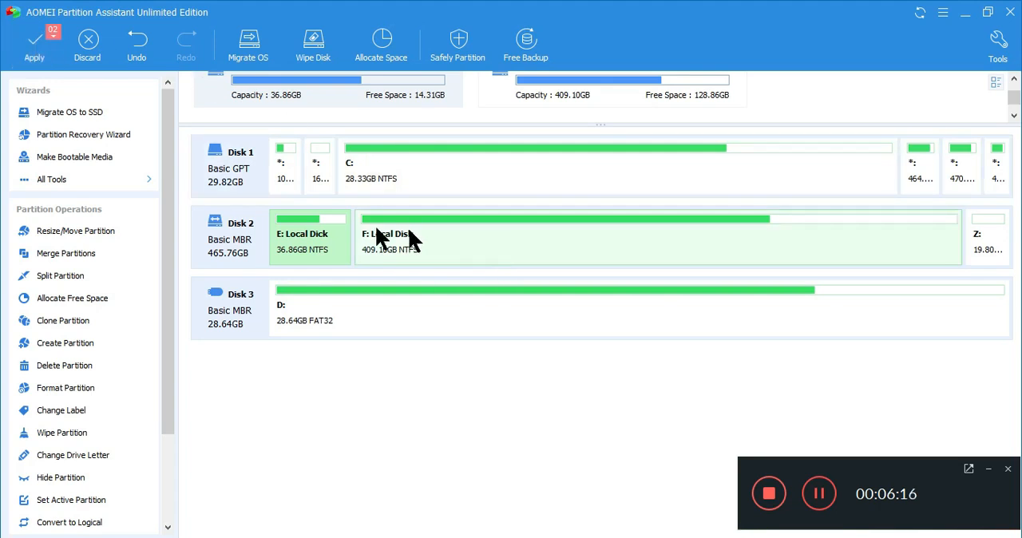
- Apply the two pending operations, the G: deletion and the F: resize, and dismiss the completion message
click(34, 54)
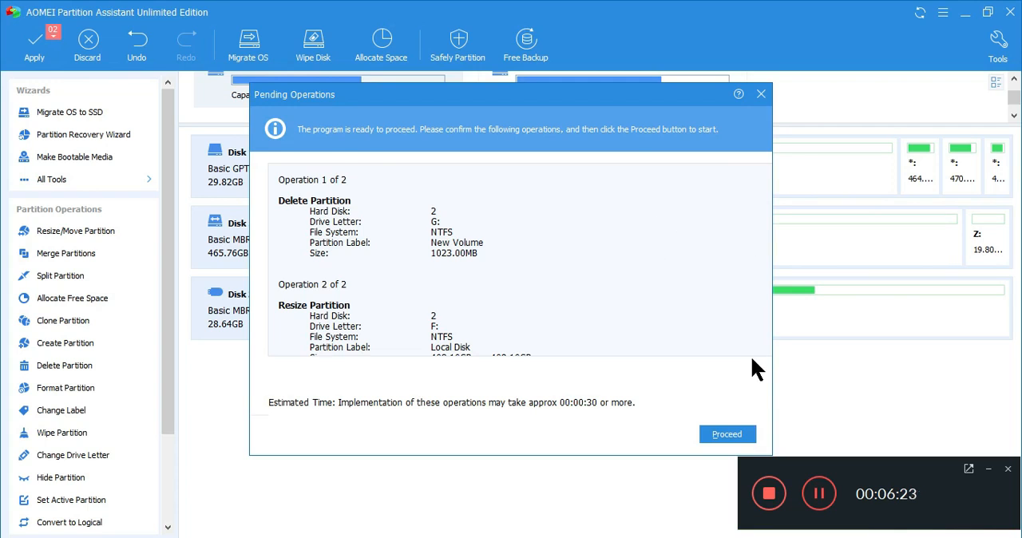
scroll(752, 359, down, 2)
click(729, 435)
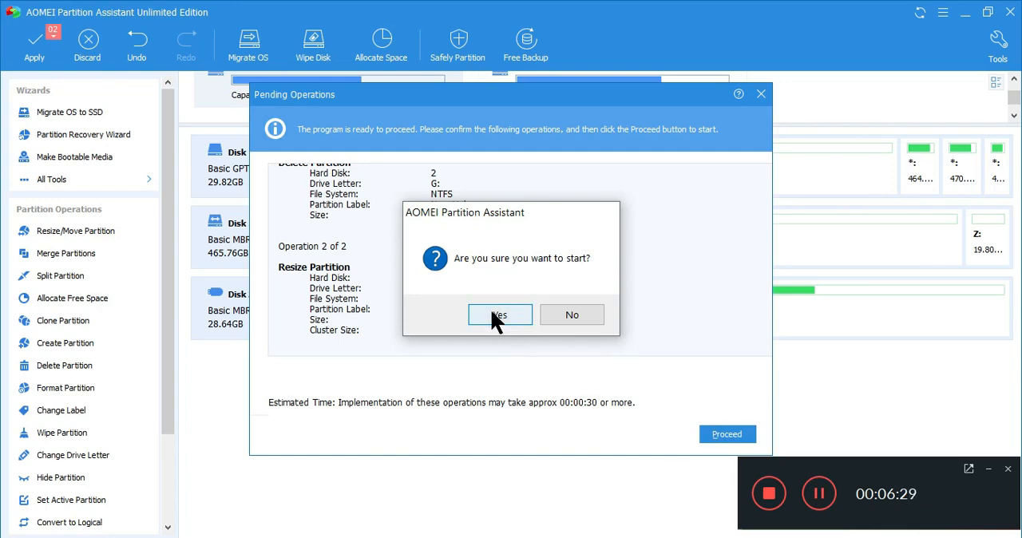
click(492, 310)
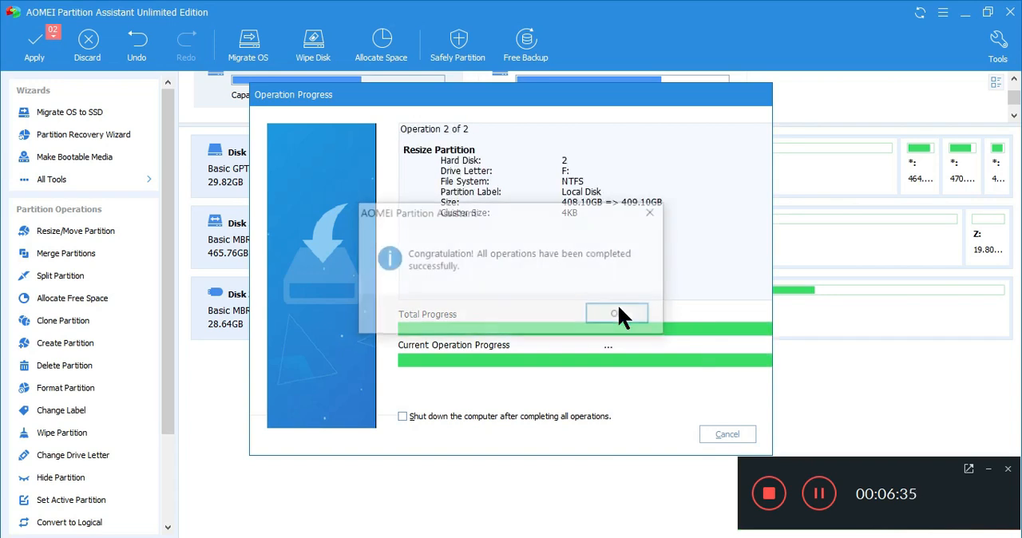
click(620, 308)
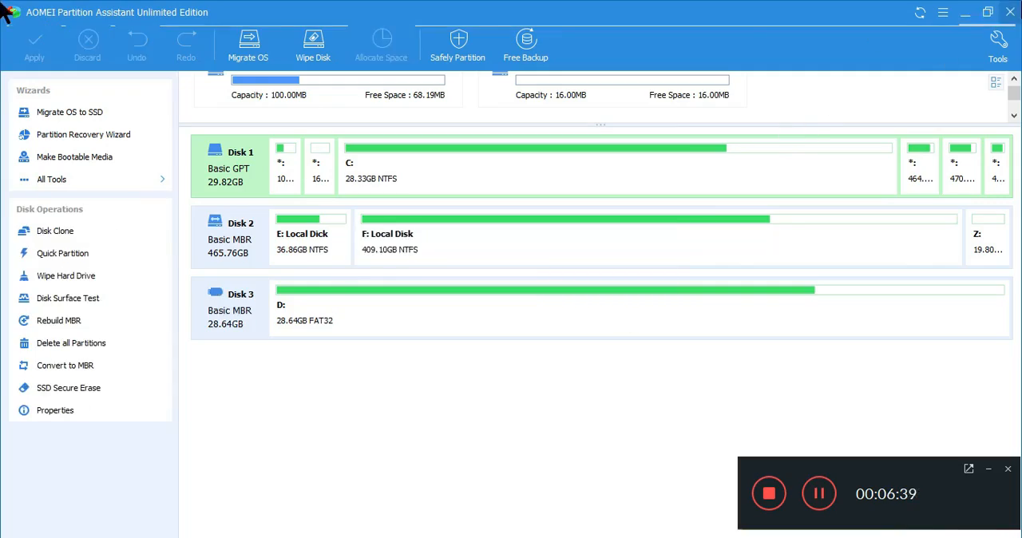
- Close AOMEI Partition Assistant and show the drives under This PC in File Explorer
click(1009, 11)
click(523, 537)
click(138, 126)
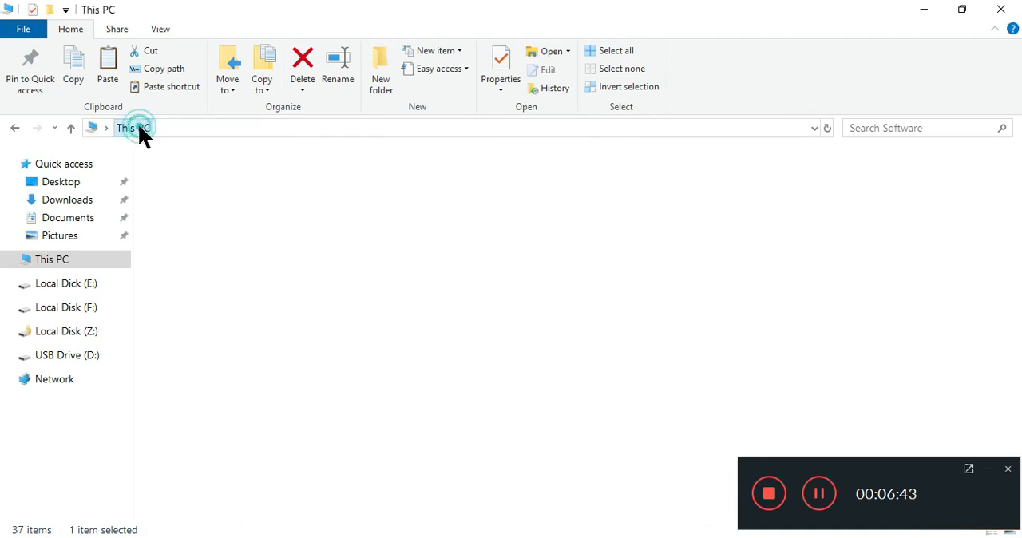